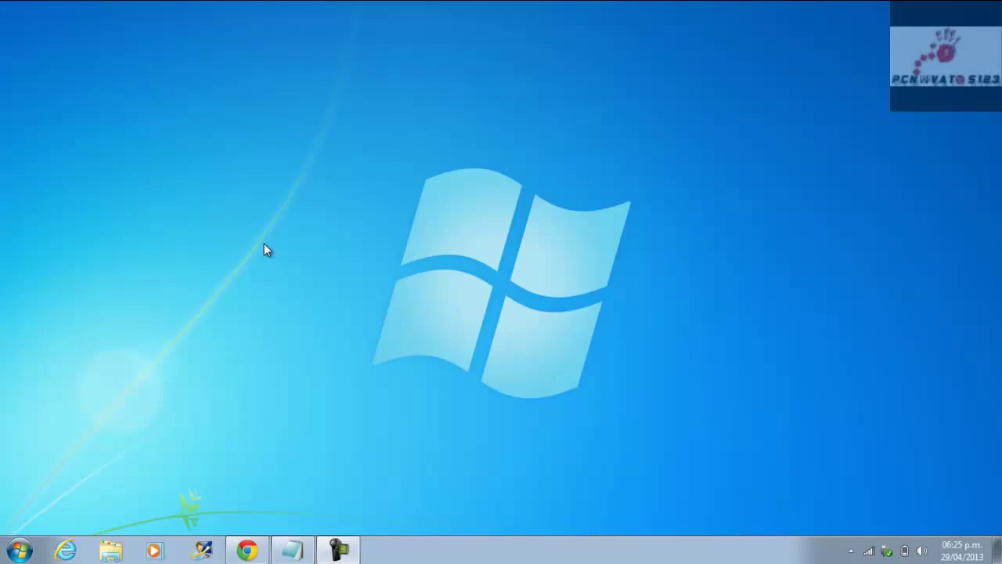
pyautogui.click(293, 549)
pyautogui.moveTo(606, 118); pyautogui.dragTo(332, 117)
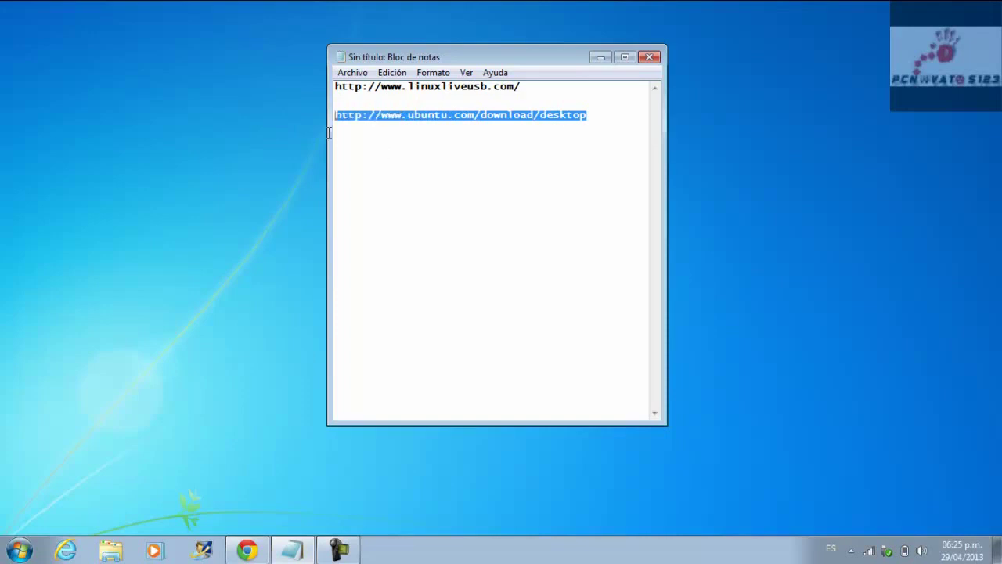
pyautogui.rightClick(369, 122)
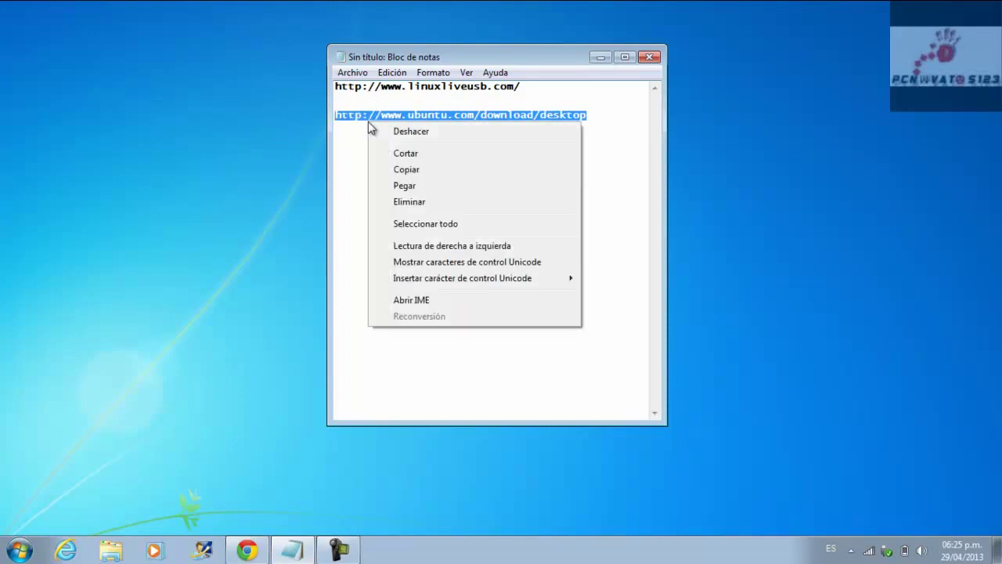
pyautogui.click(405, 170)
pyautogui.click(246, 549)
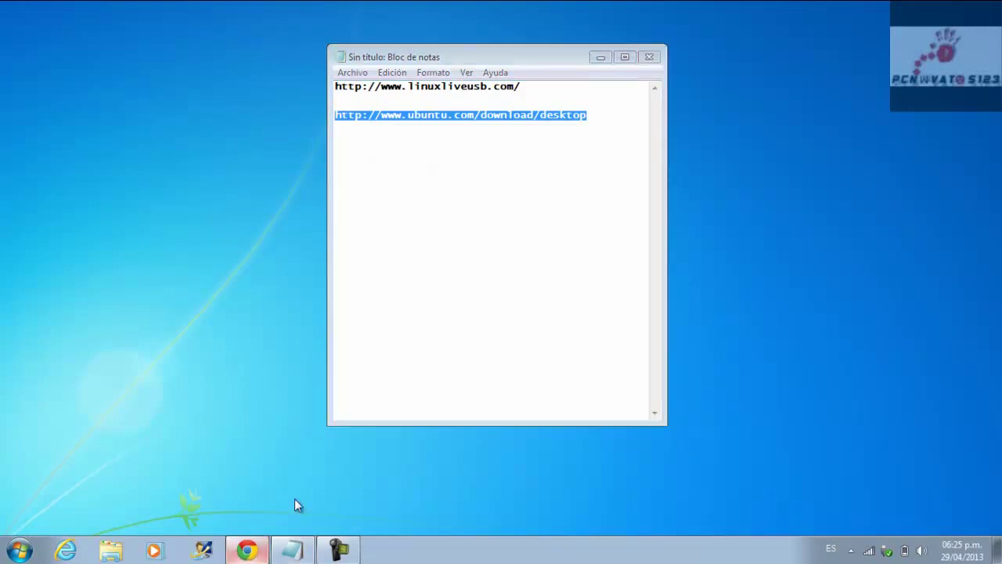
pyautogui.click(384, 31)
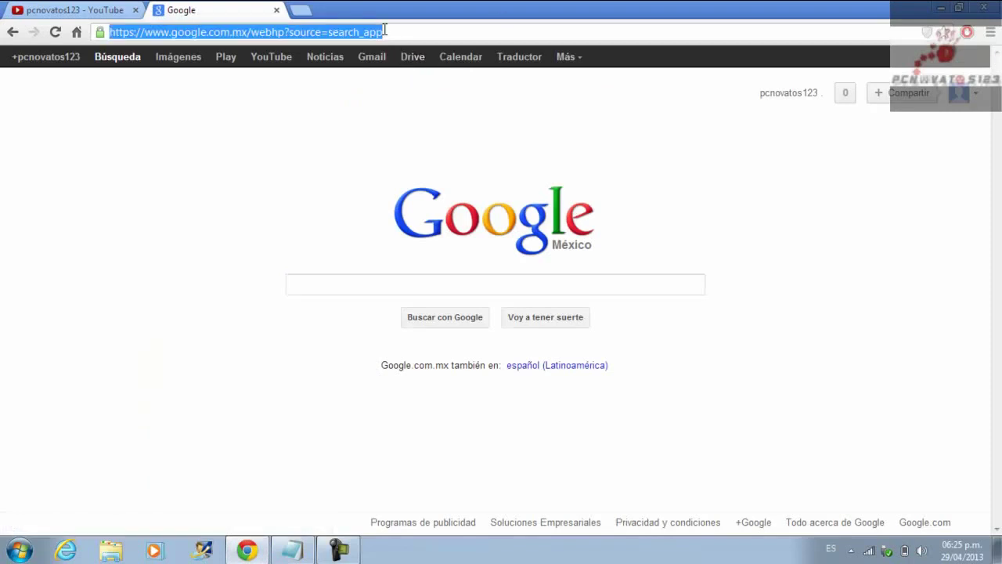
pyautogui.hotkey('ctrl', 'v')
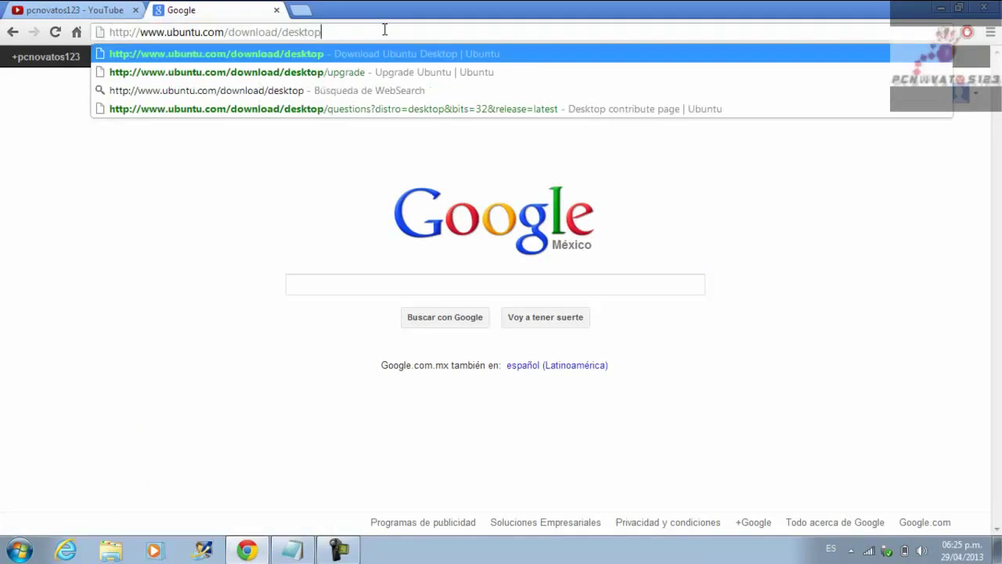
pyautogui.press('Return')
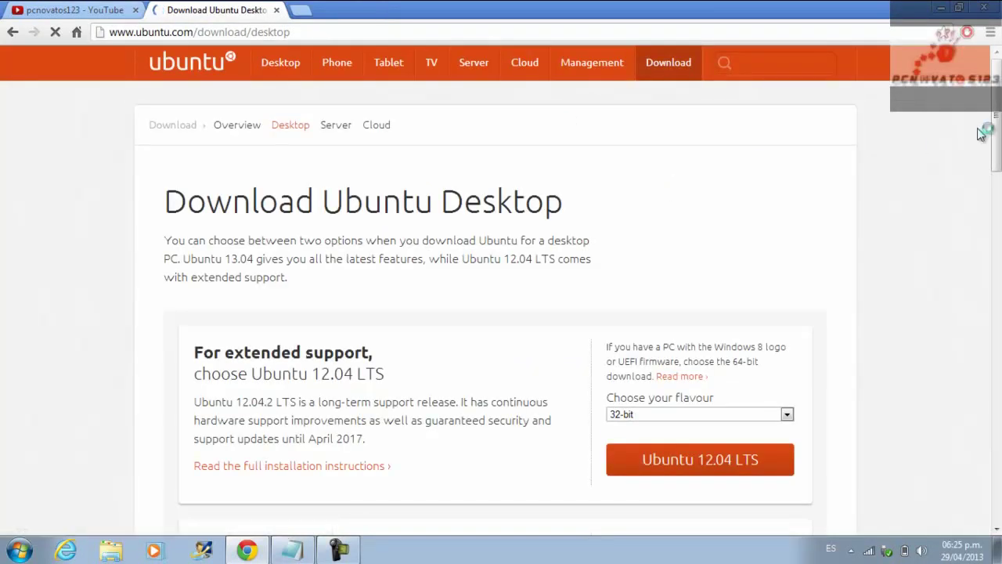
# - Check the 32-bit and 64-bit flavours offered for the Ubuntu 13.04 download
pyautogui.moveTo(995, 148); pyautogui.dragTo(996, 235)
pyautogui.scroll(1, 501, 305)
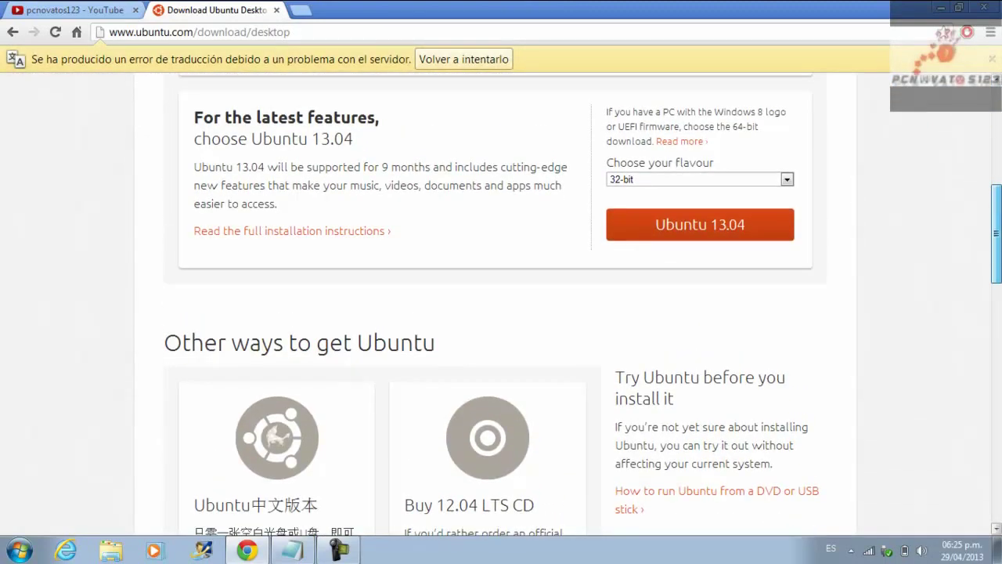
pyautogui.scroll(1, 501, 306)
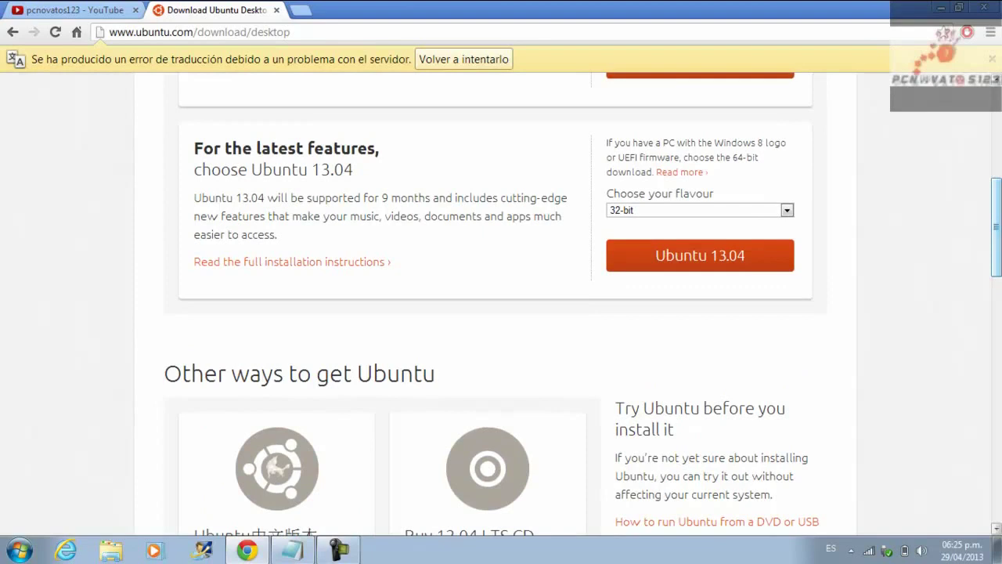
pyautogui.click(786, 210)
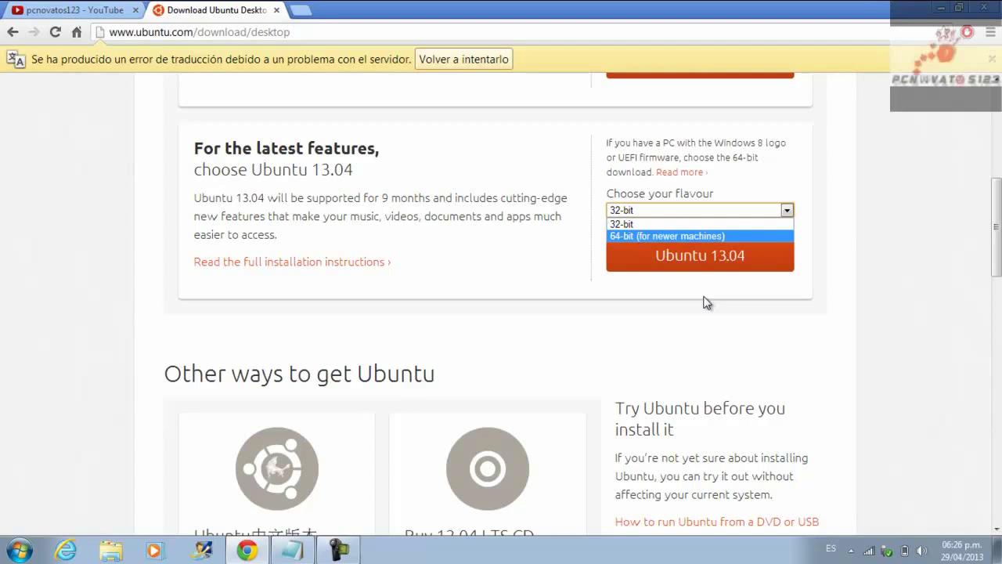
pyautogui.click(91, 319)
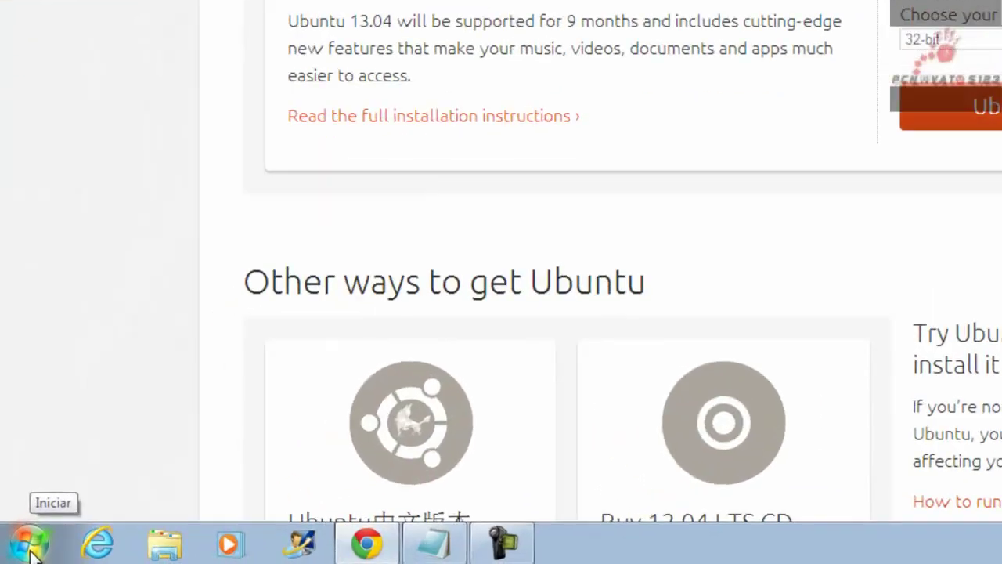
# - Open the computer's system properties to check whether Windows is 32-bit or 64-bit
pyautogui.click(29, 548)
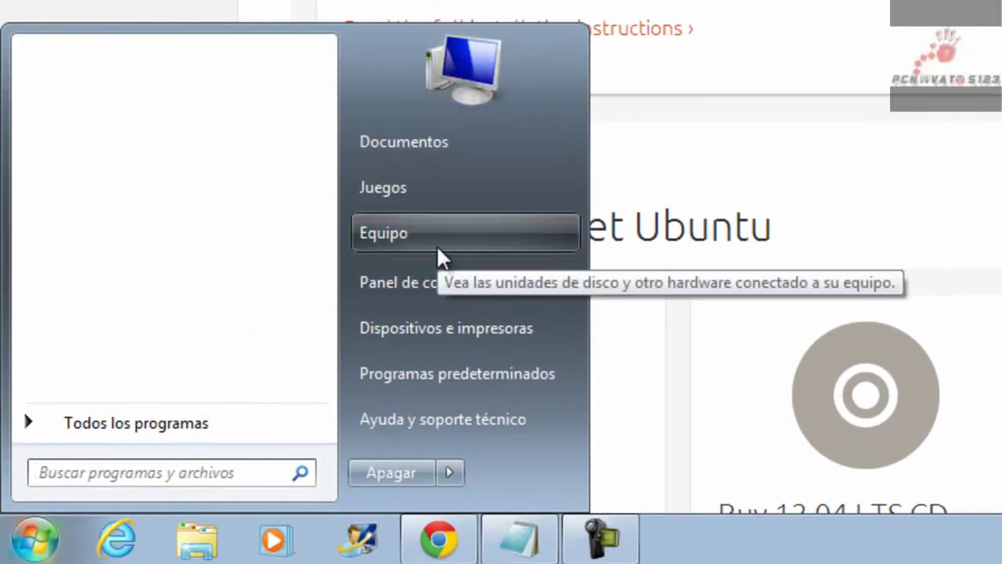
pyautogui.rightClick(436, 245)
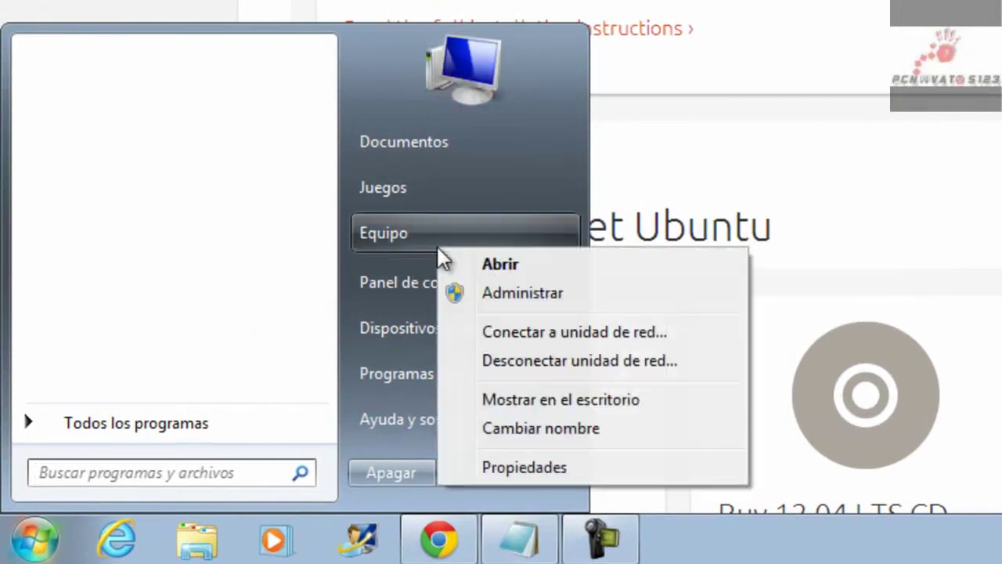
pyautogui.click(562, 473)
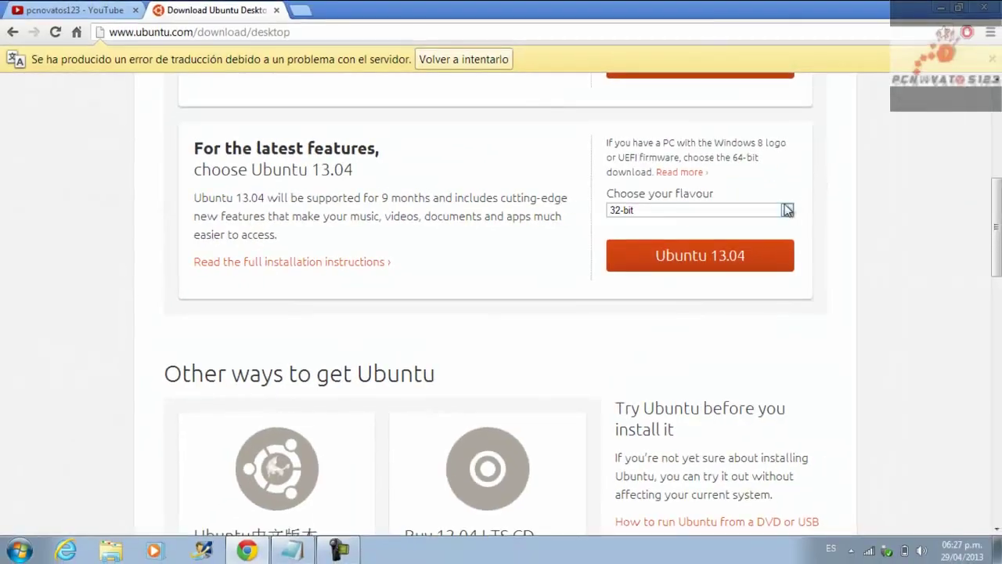
# - Request the 32-bit Ubuntu 13.04 download and set all eight contribution sliders to $0
pyautogui.click(662, 263)
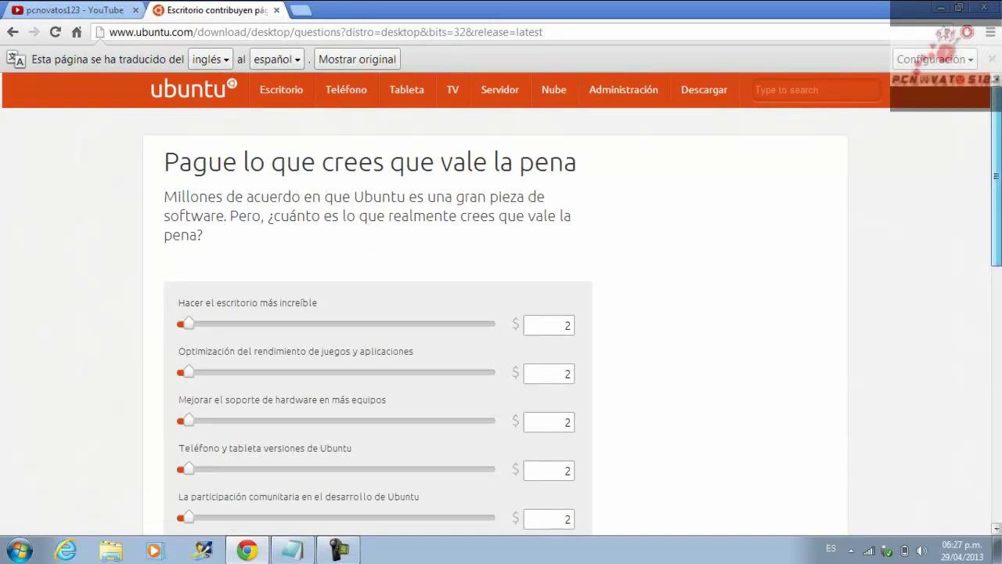
pyautogui.moveTo(997, 176); pyautogui.dragTo(997, 185)
pyautogui.scroll(-3, 565, 83)
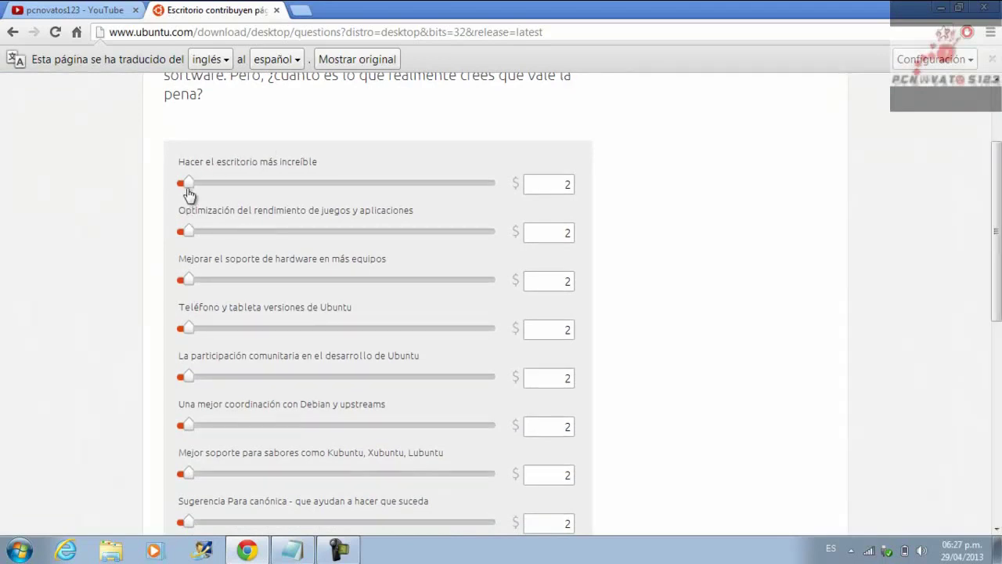
pyautogui.moveTo(189, 186); pyautogui.dragTo(163, 192)
pyautogui.moveTo(188, 233); pyautogui.dragTo(158, 243)
pyautogui.moveTo(191, 286); pyautogui.dragTo(164, 284)
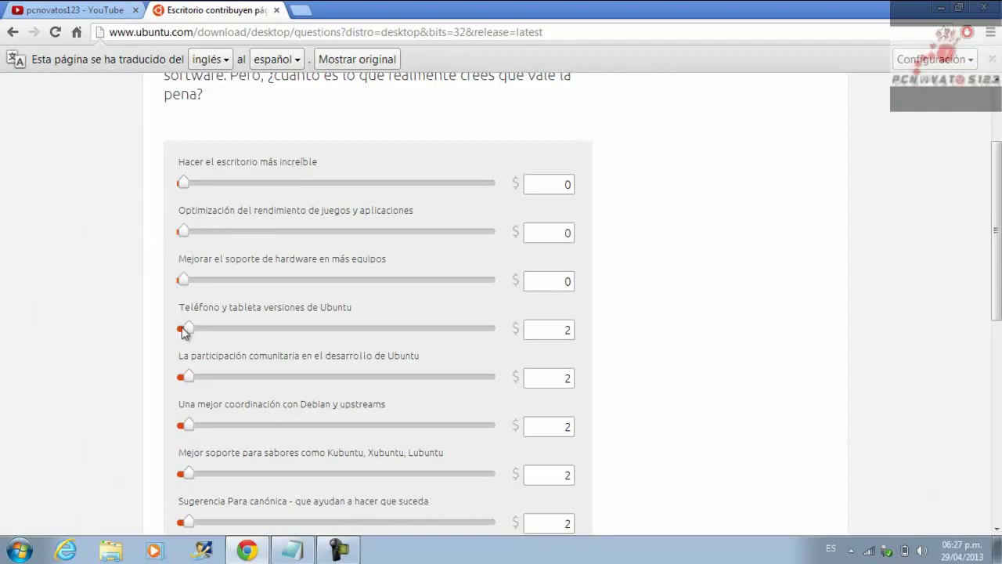
pyautogui.moveTo(194, 329); pyautogui.dragTo(168, 335)
pyautogui.moveTo(191, 382); pyautogui.dragTo(174, 384)
pyautogui.moveTo(178, 432); pyautogui.dragTo(173, 432)
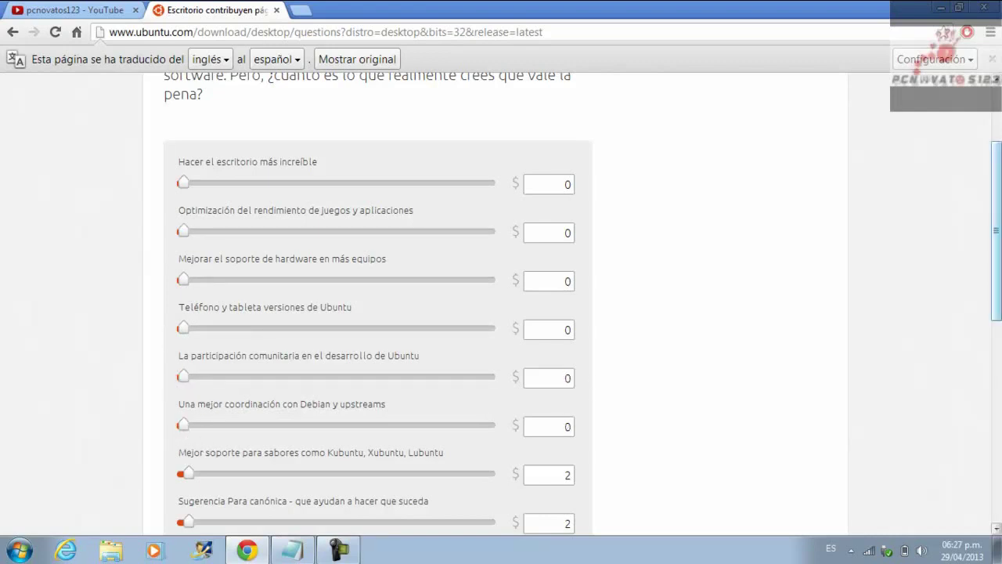
pyautogui.scroll(-2, 590, 398)
pyautogui.moveTo(192, 329); pyautogui.dragTo(168, 332)
pyautogui.moveTo(189, 375); pyautogui.dragTo(179, 381)
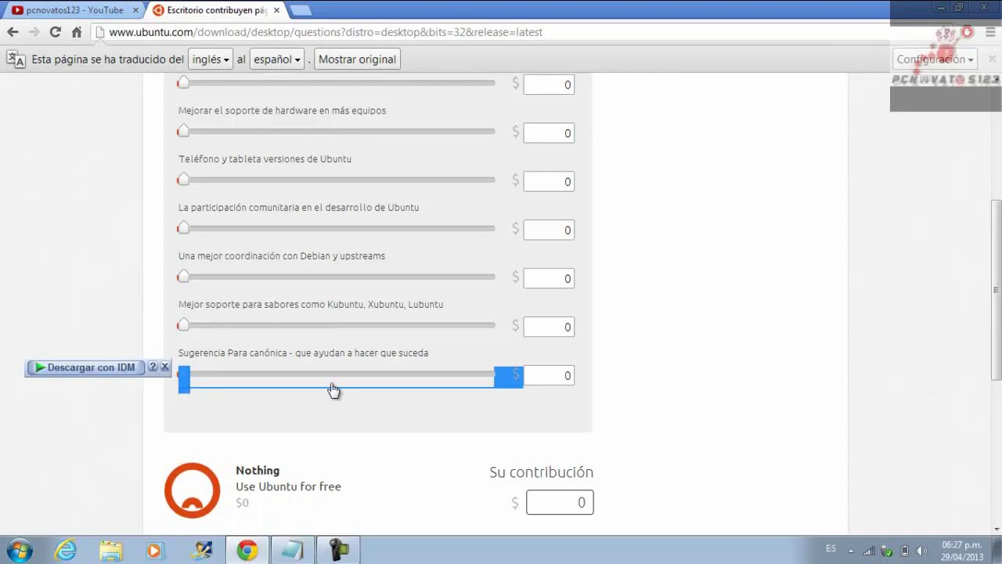
# - Start the Ubuntu download without contributing, dismiss the download bar and return to the browser's home page
pyautogui.scroll(-3, 995, 290)
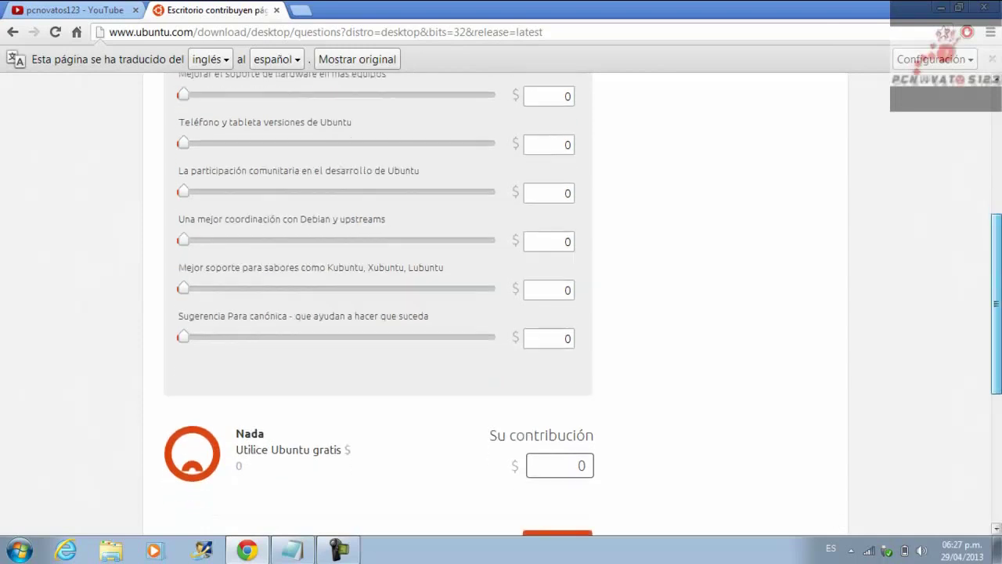
pyautogui.scroll(1, 995, 313)
pyautogui.scroll(-1, 995, 313)
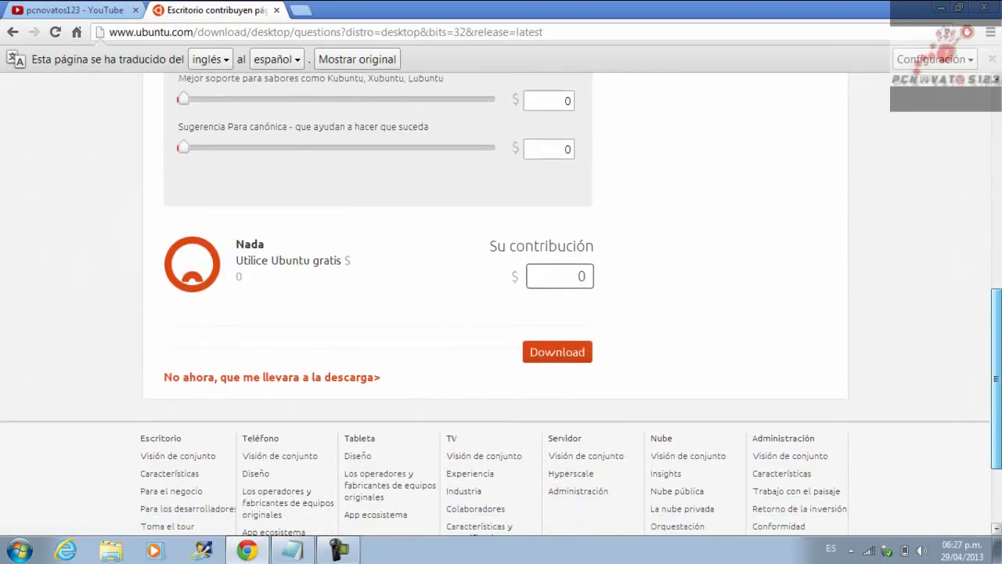
pyautogui.click(558, 352)
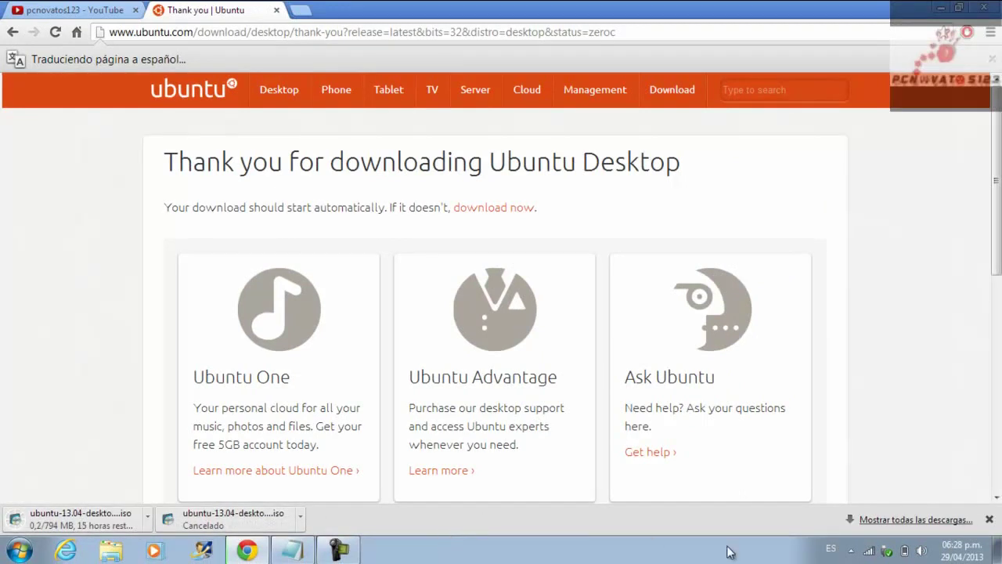
pyautogui.click(989, 520)
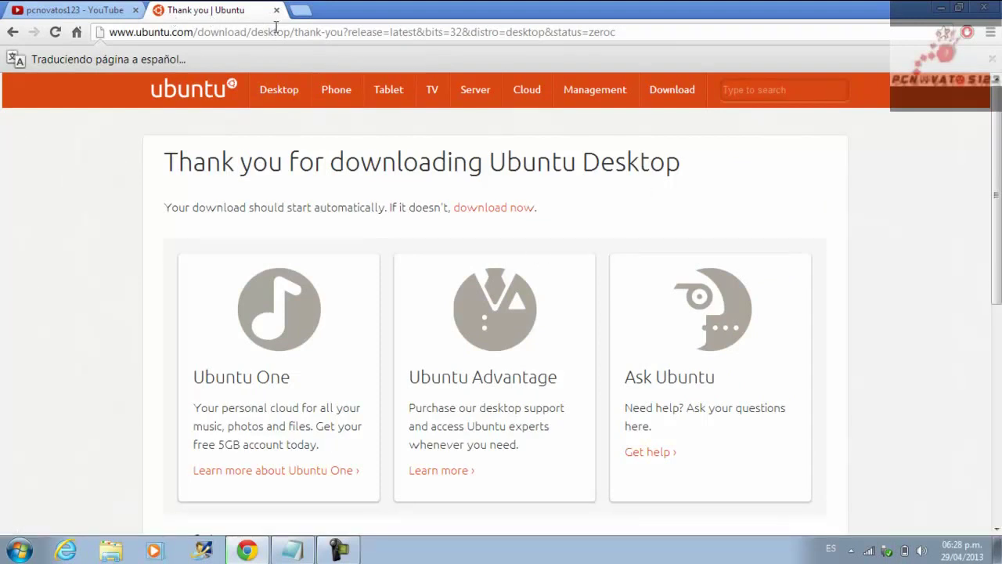
pyautogui.click(77, 33)
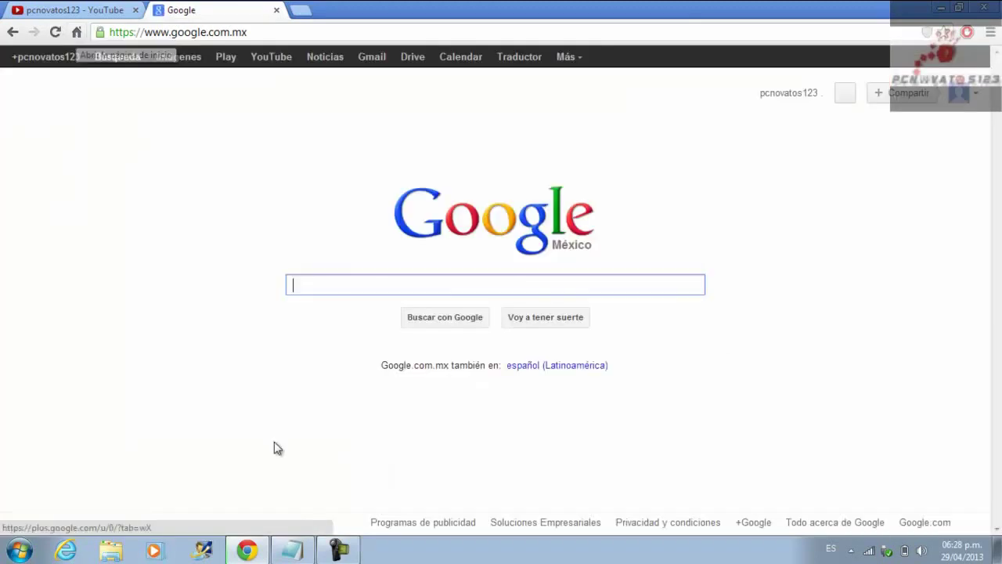
pyautogui.click(257, 552)
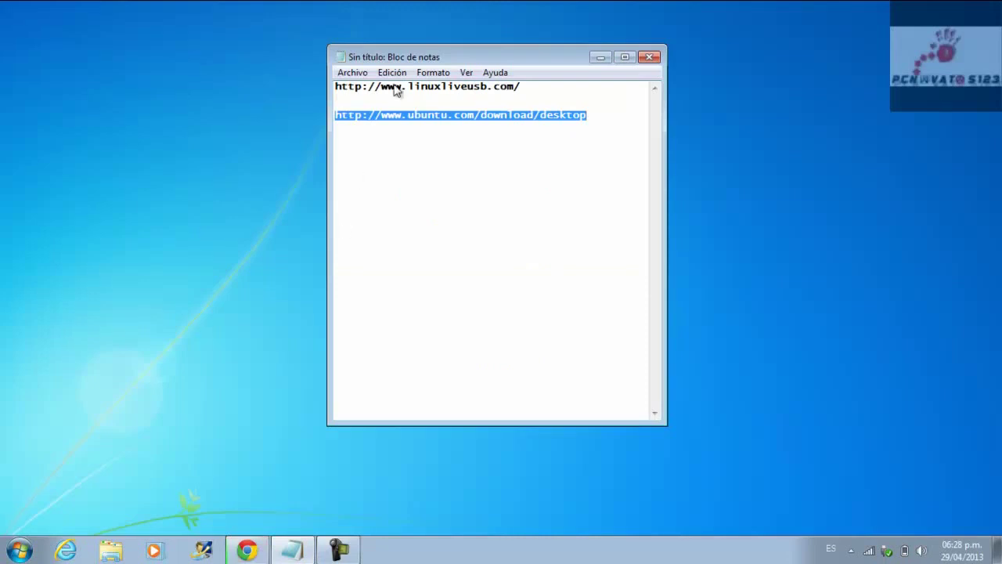
pyautogui.moveTo(551, 89); pyautogui.dragTo(317, 73)
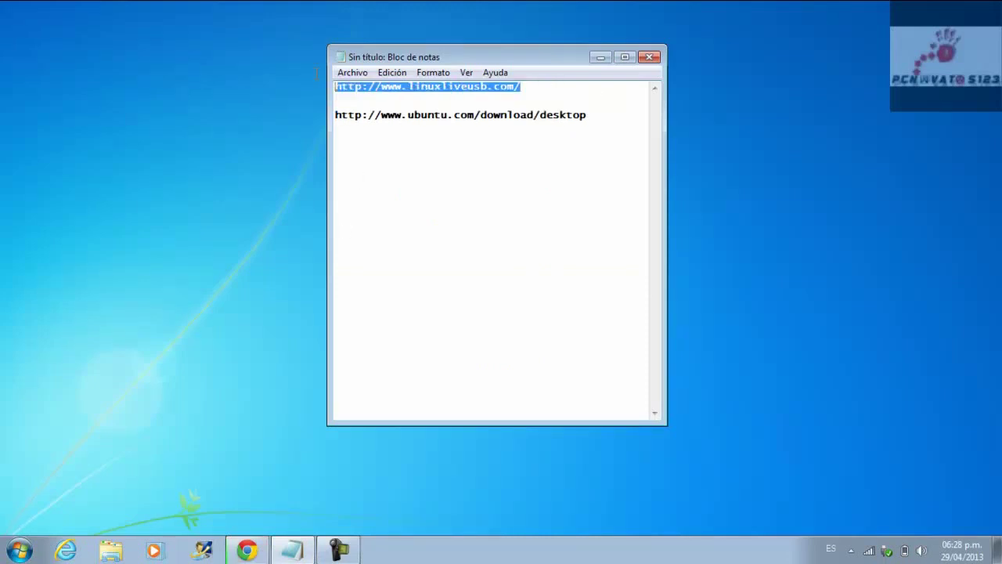
pyautogui.rightClick(375, 80)
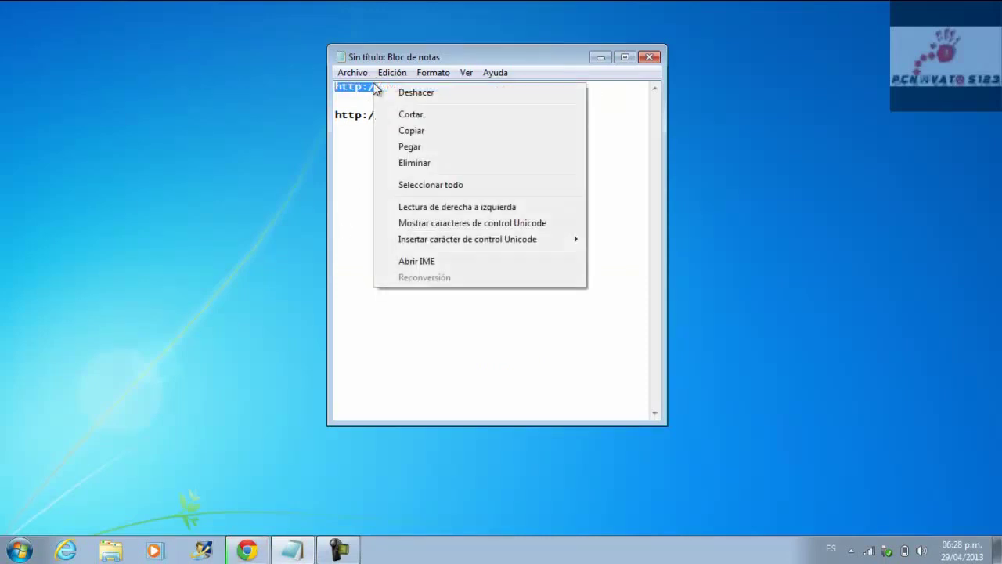
pyautogui.click(423, 130)
pyautogui.click(599, 57)
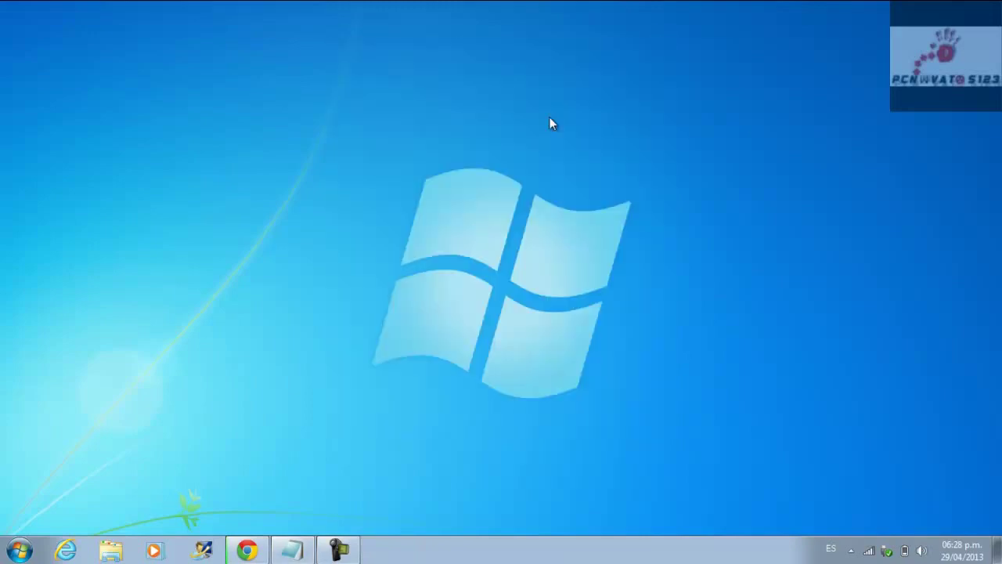
pyautogui.click(247, 550)
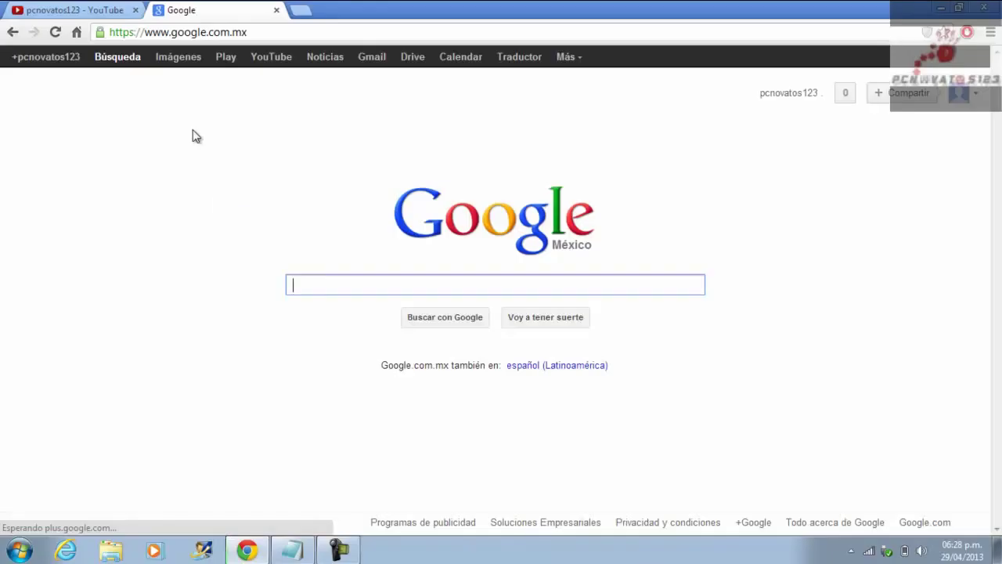
pyautogui.click(200, 37)
pyautogui.rightClick(200, 37)
pyautogui.click(261, 150)
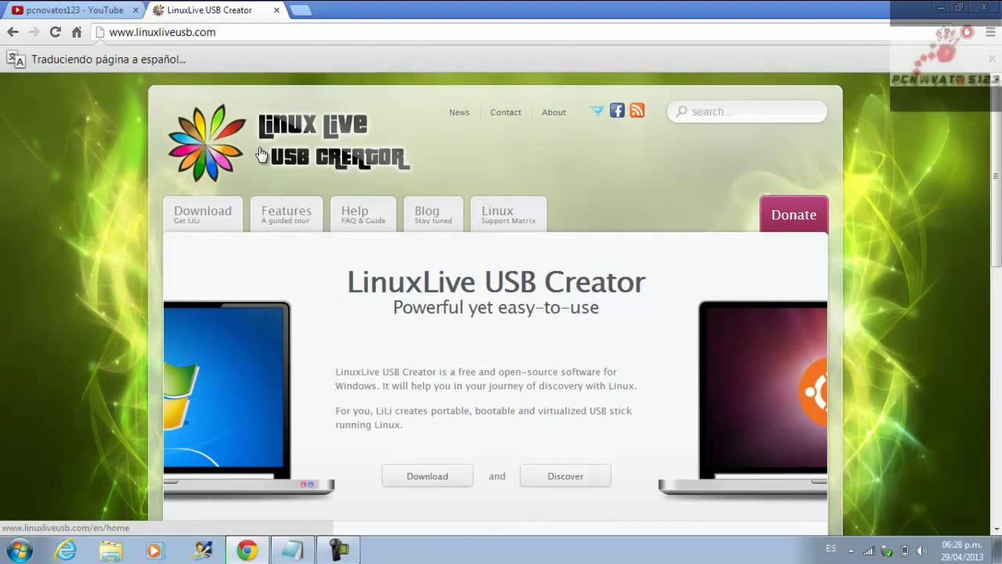
# - Download LiLi version 2.8.21 and run LinuxLive USB Creator 2.8.21 (1).exe from the browser's downloads list
pyautogui.click(429, 468)
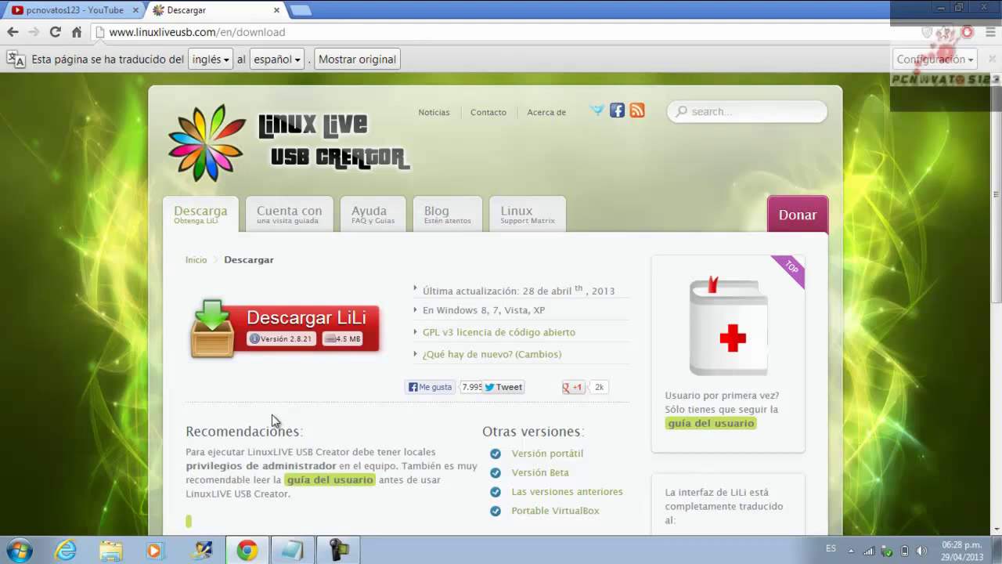
pyautogui.click(293, 325)
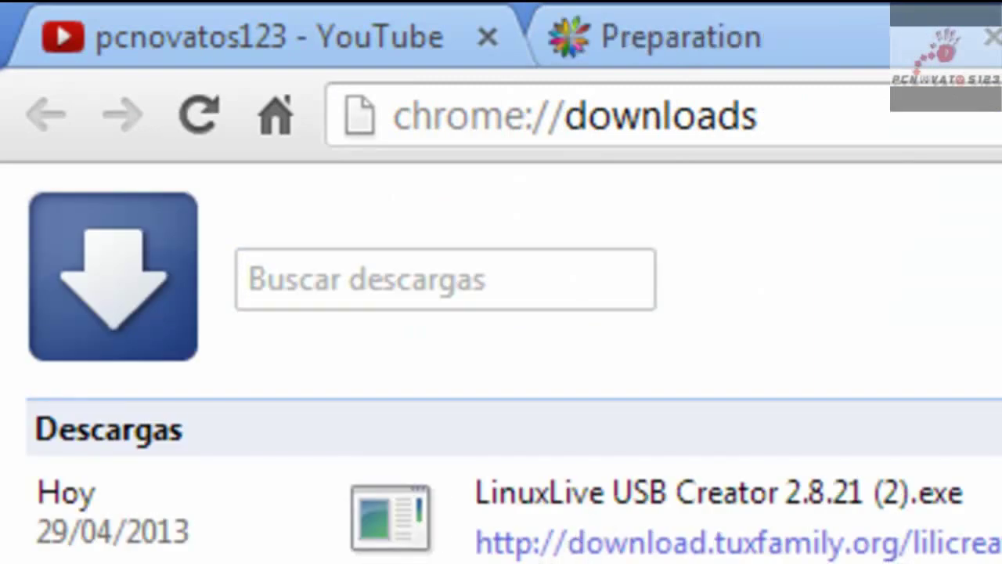
pyautogui.click(900, 563)
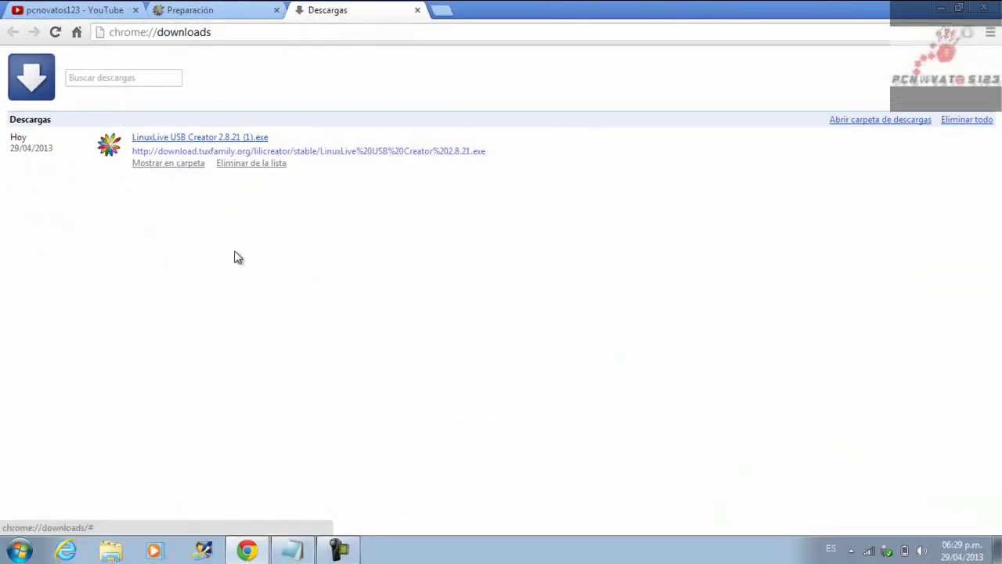
pyautogui.click(196, 139)
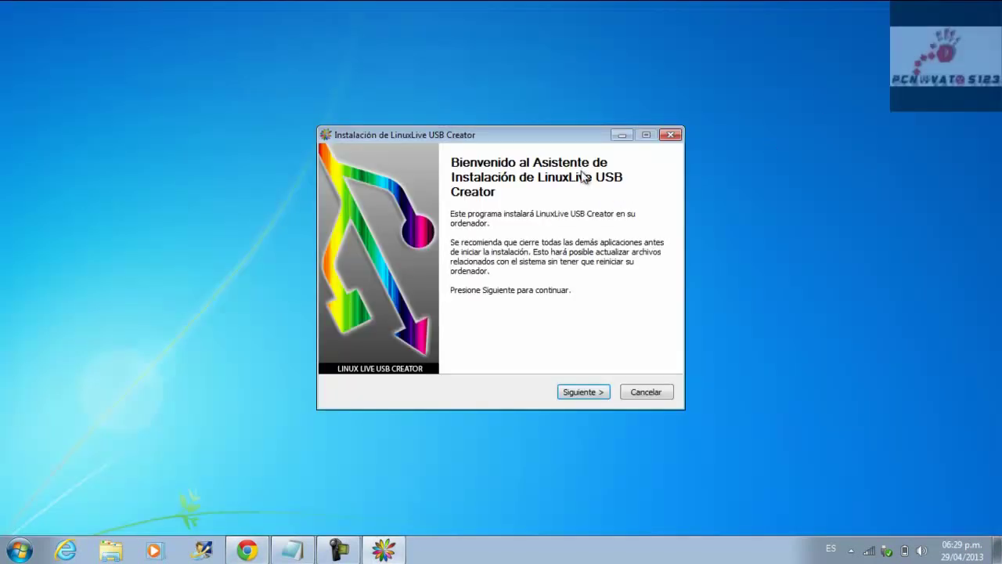
# - Install LinuxLive USB Creator in the default folder C:\Program Files\LinuxLive USB Creator and finish the wizard with the option to run the program enabled
pyautogui.moveTo(565, 142); pyautogui.dragTo(548, 104)
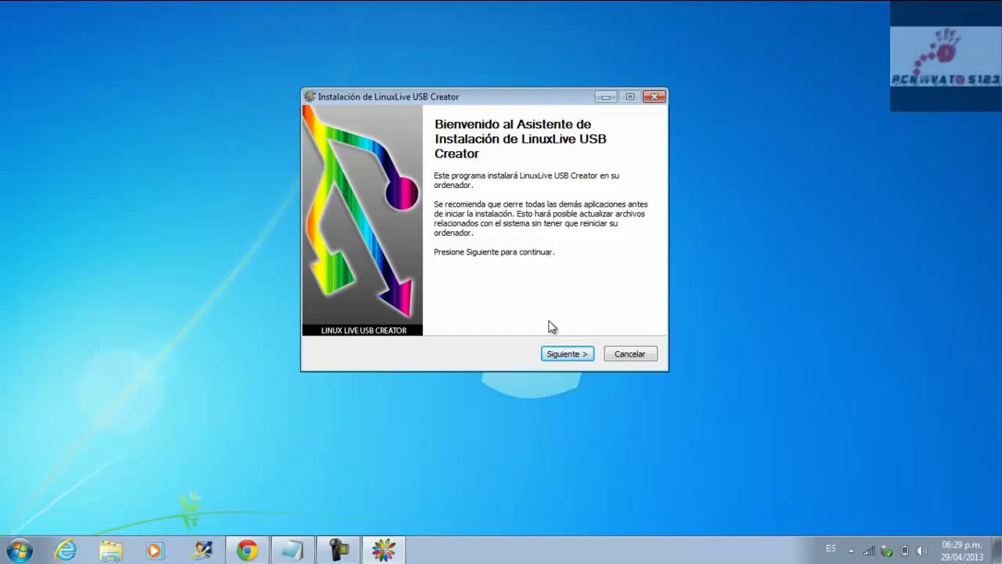
pyautogui.click(553, 356)
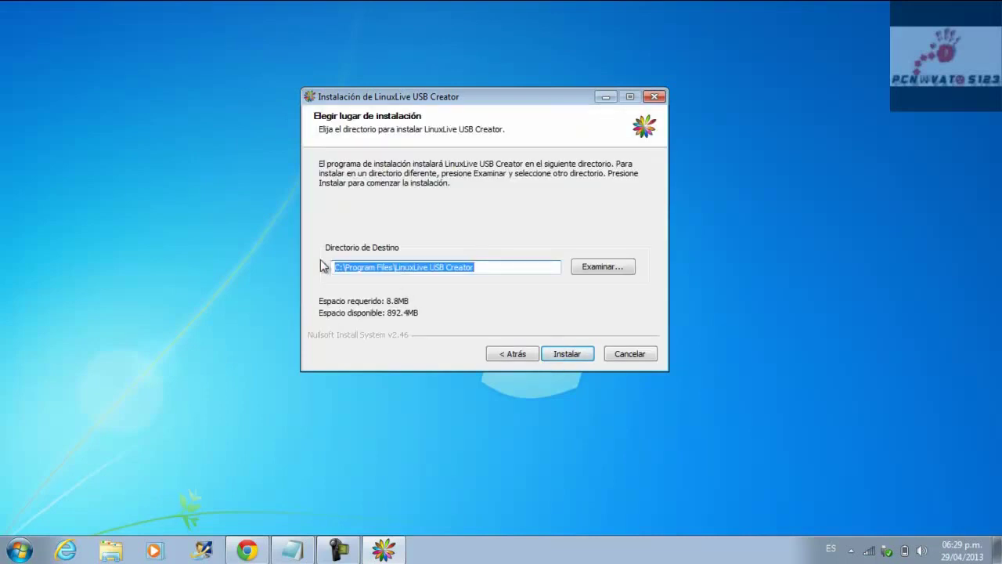
pyautogui.click(566, 357)
pyautogui.click(346, 203)
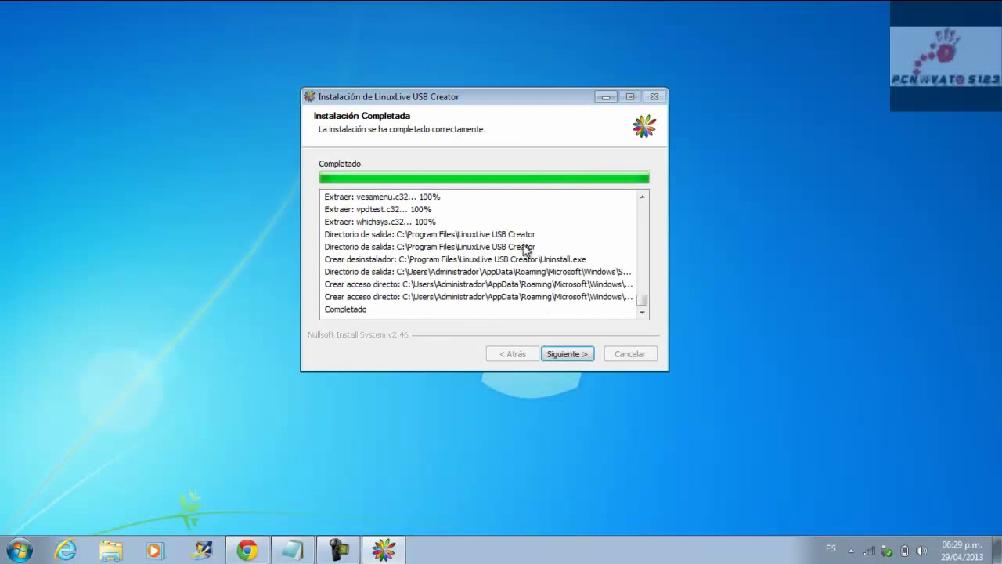
pyautogui.click(581, 354)
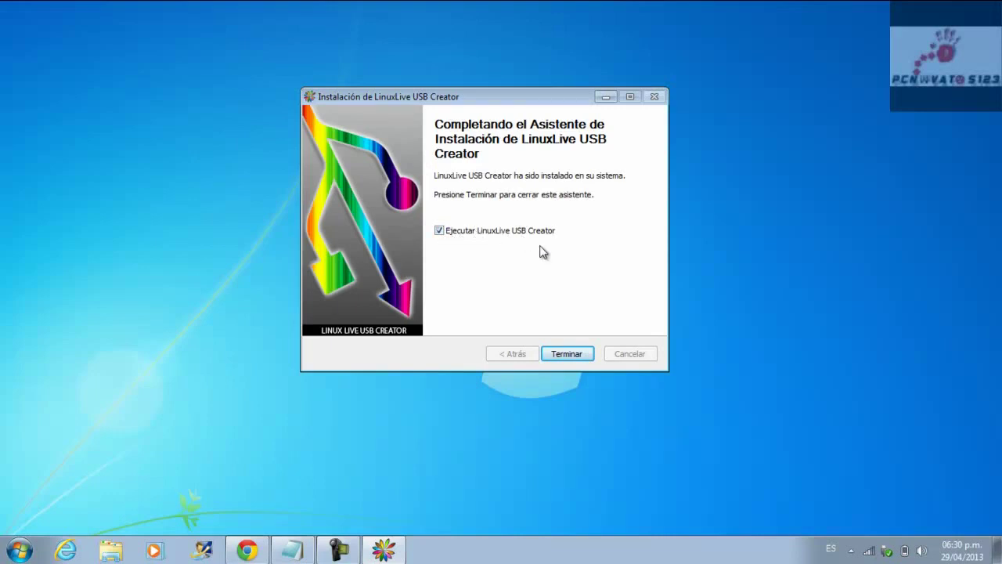
pyautogui.click(567, 354)
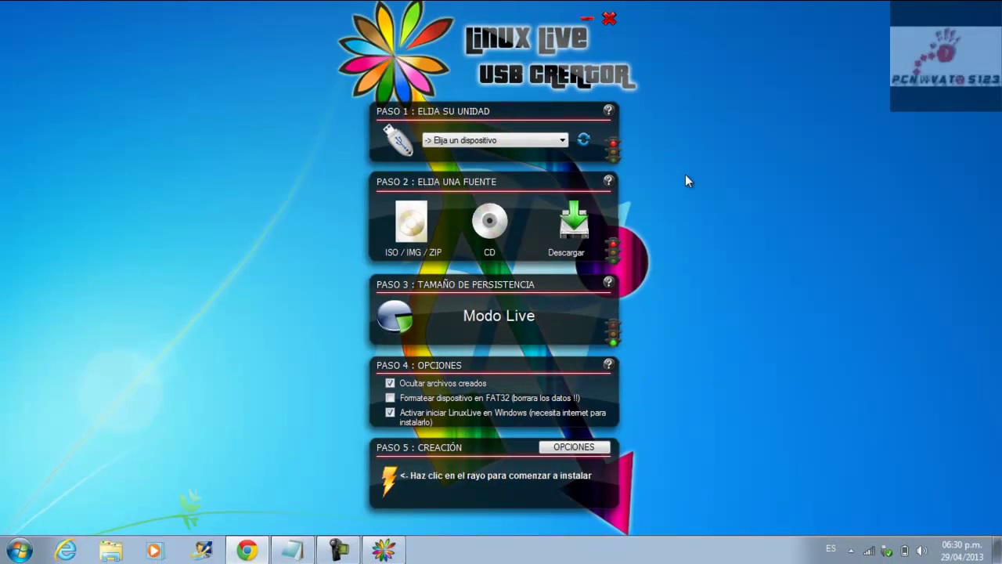
# - Choose the USB drive F: MYLINUXLIVE as the target device and load the raring-desktop-i386 ISO from the linux ubuntu 13'04 folder as the source
pyautogui.click(19, 550)
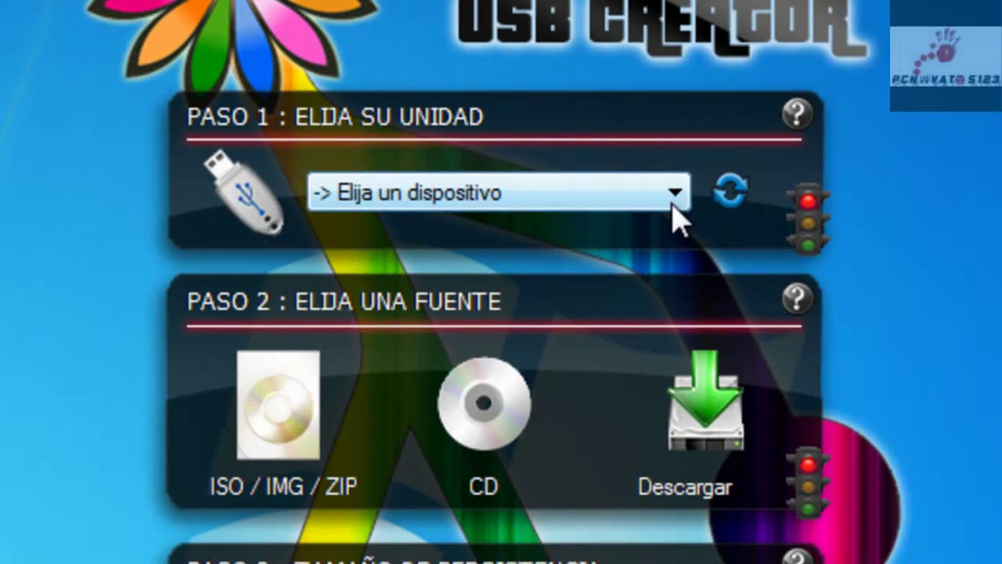
pyautogui.click(672, 205)
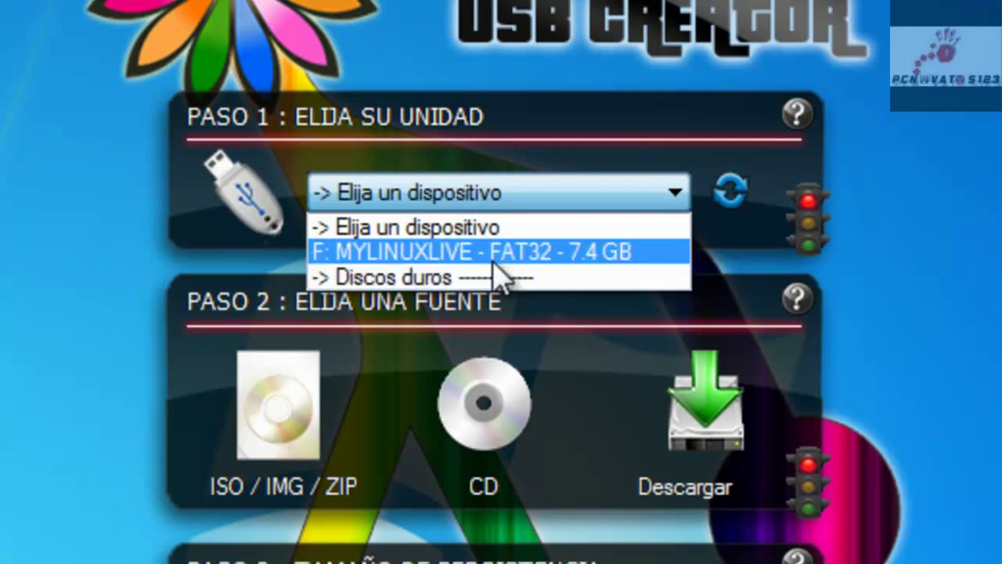
pyautogui.click(518, 252)
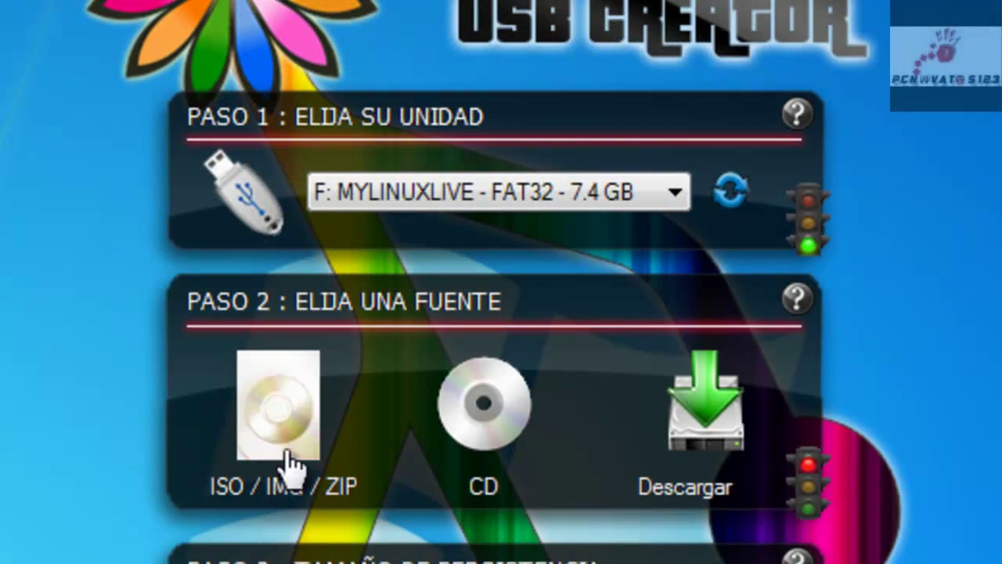
pyautogui.click(291, 415)
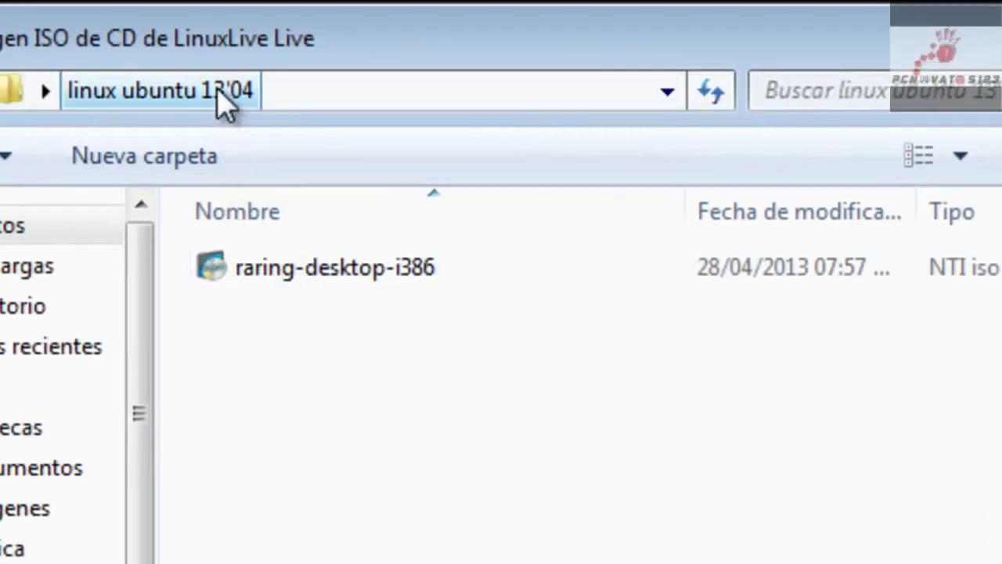
pyautogui.doubleClick(325, 285)
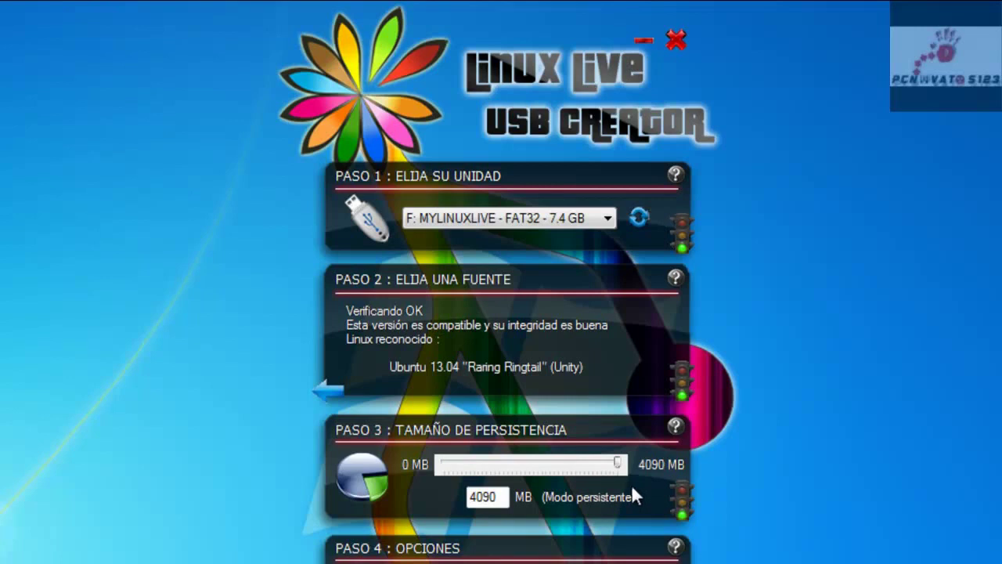
# - Set the persistence size to 100 MB and start creating the live USB with FAT32 formatting enabled, accepting the erasure of drive F:
pyautogui.moveTo(618, 465); pyautogui.dragTo(448, 462)
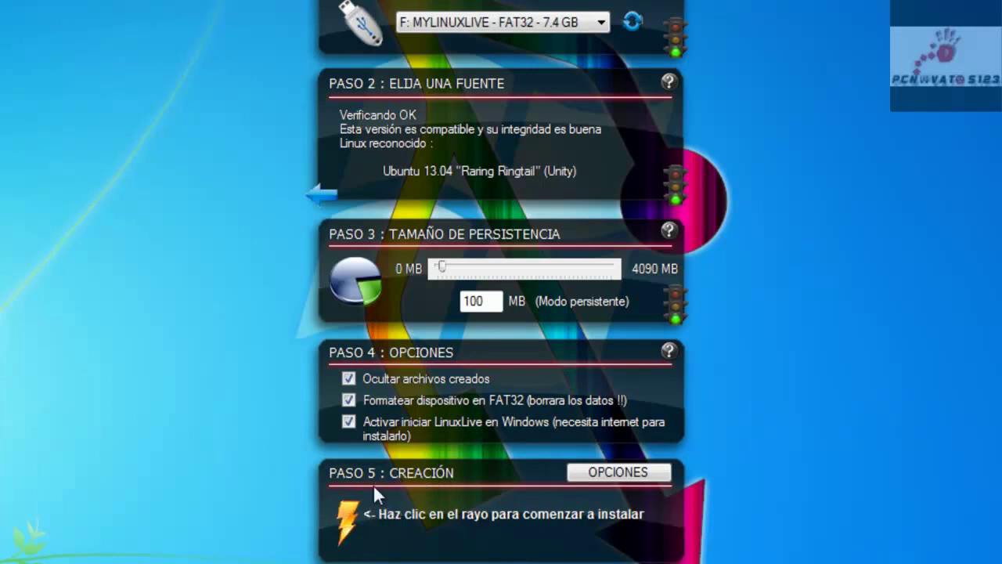
pyautogui.click(347, 529)
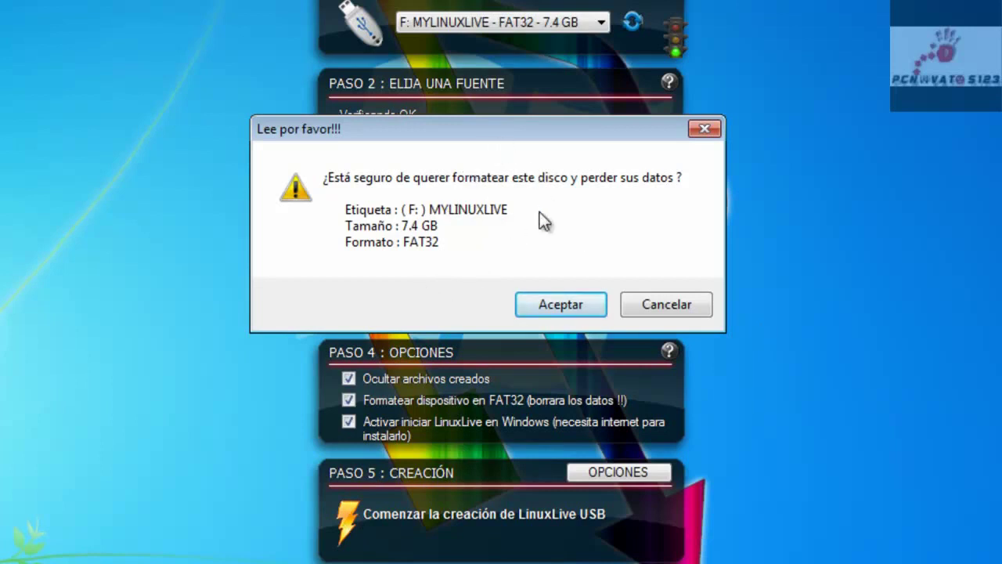
pyautogui.click(529, 306)
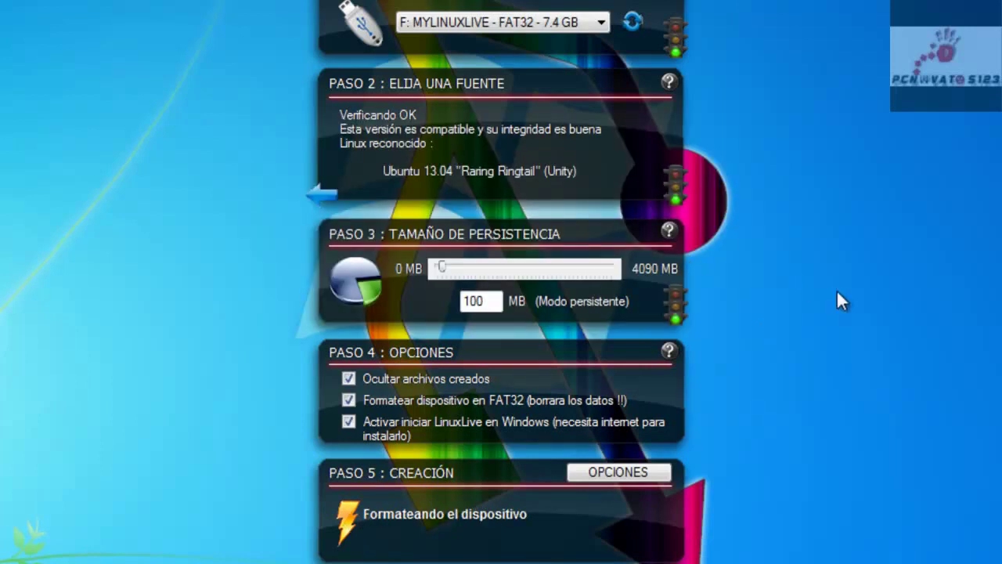